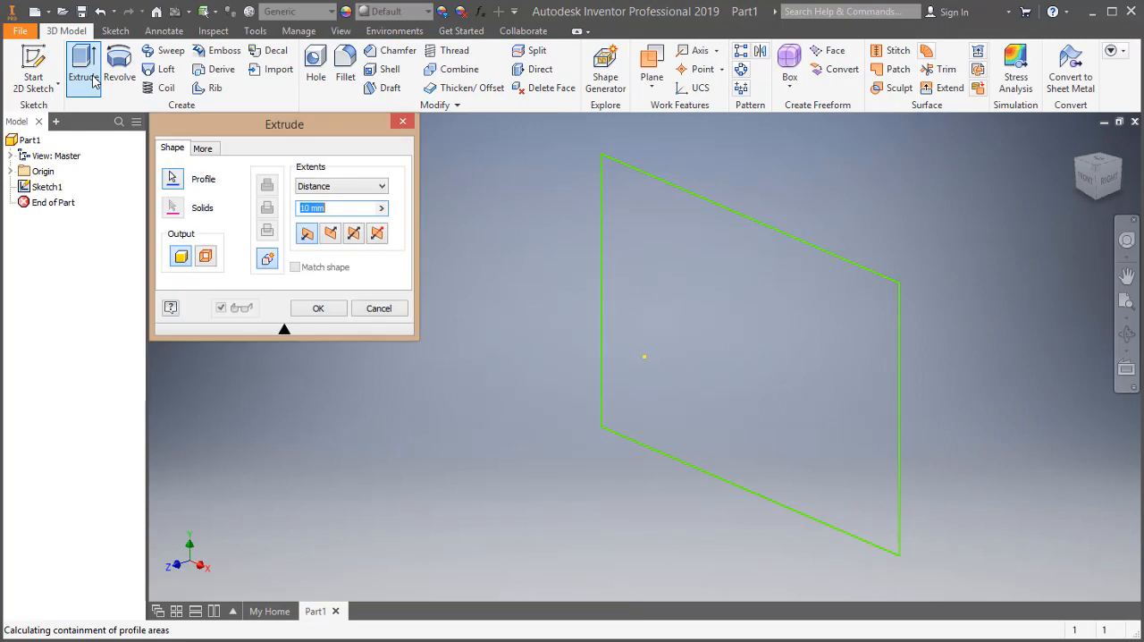
Extrude the rectangular profile 2 mm into a solid plate.
{"action": "type", "text": "2"}
{"action": "key", "text": "Return"}
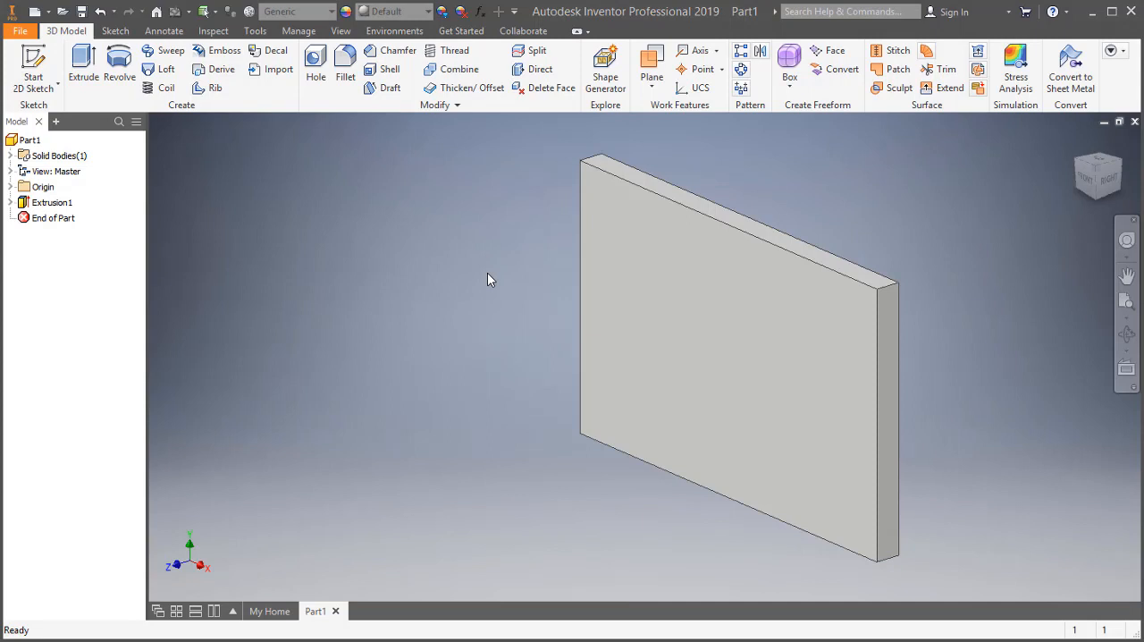
Start a sketch on the plate's large front face and draw a 2 mm diameter circle near the upper left corner.
{"action": "left_click", "coordinate": [658, 311]}
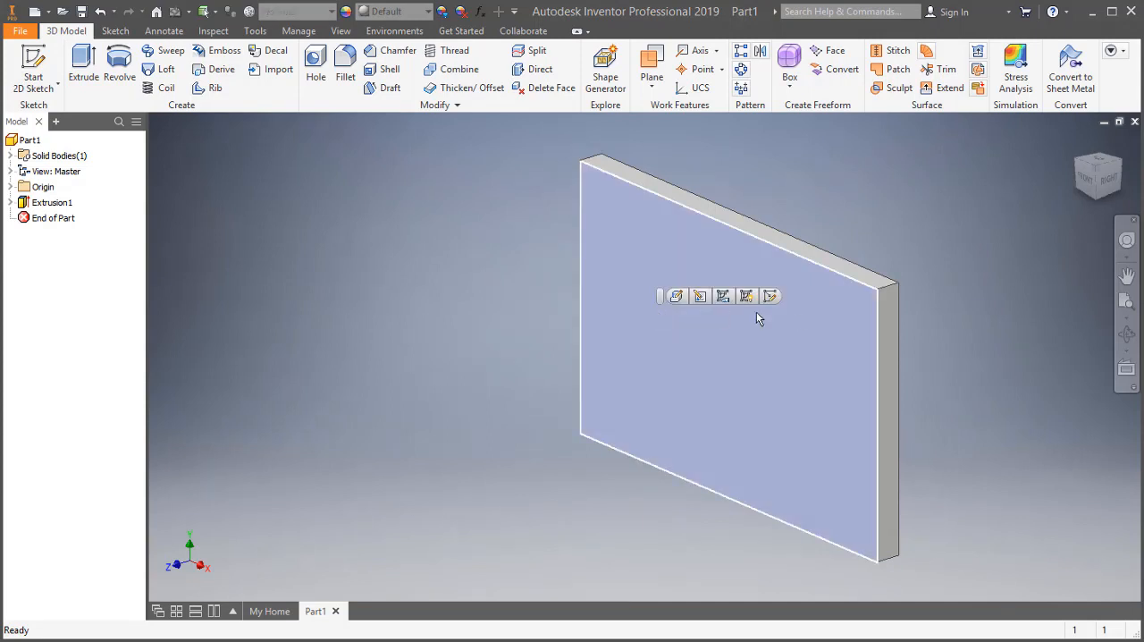
{"action": "left_click", "coordinate": [771, 298]}
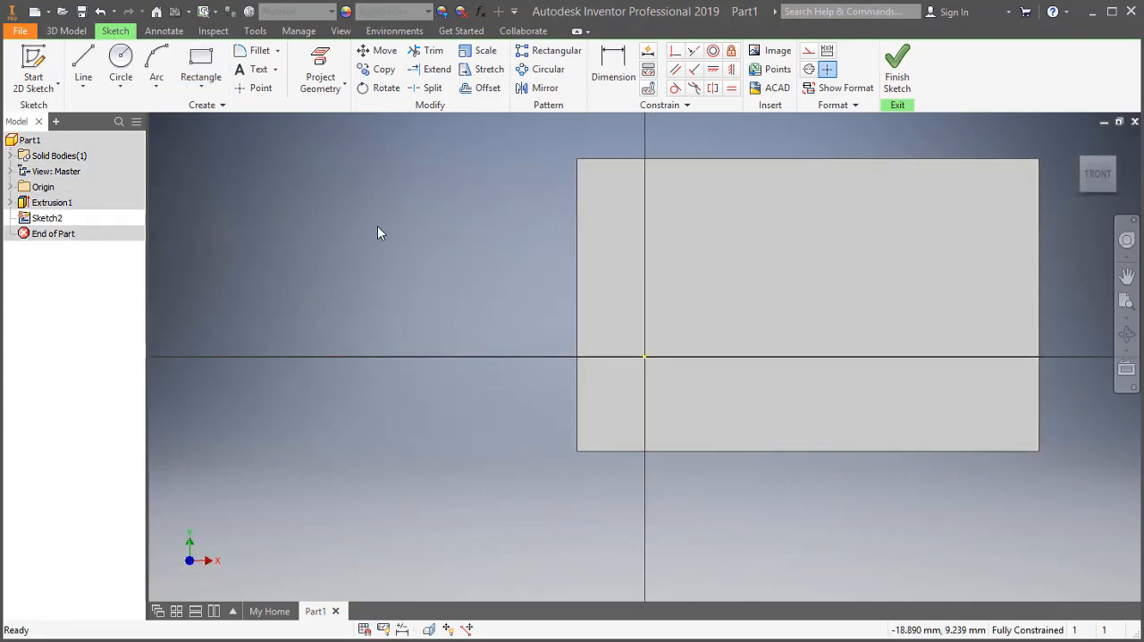
{"action": "left_click", "coordinate": [120, 65]}
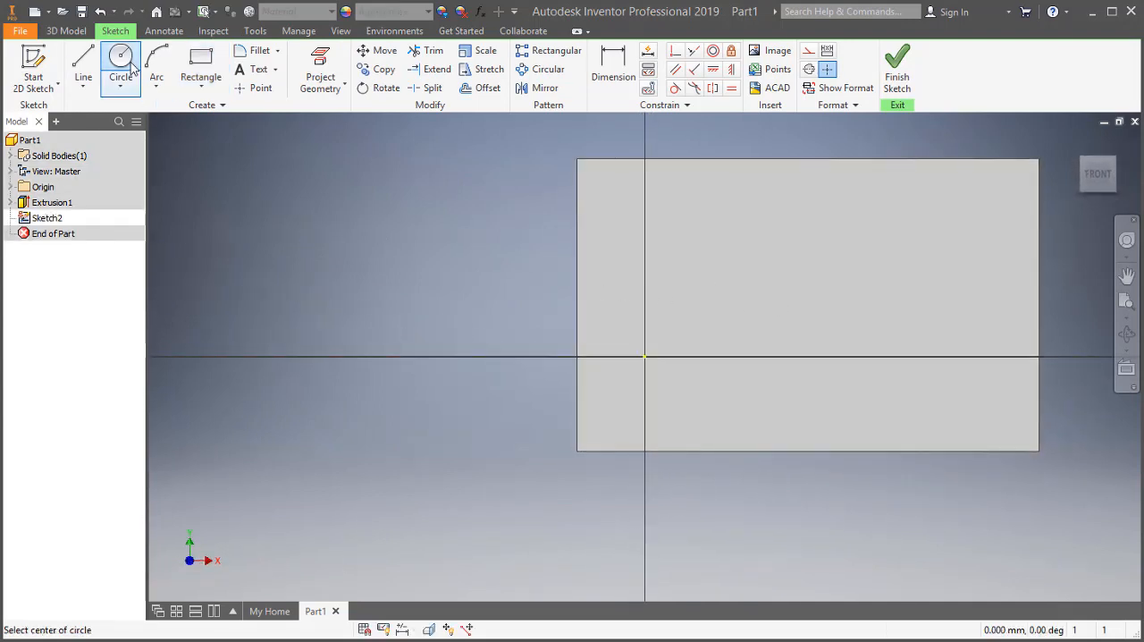
{"action": "left_click", "coordinate": [698, 219]}
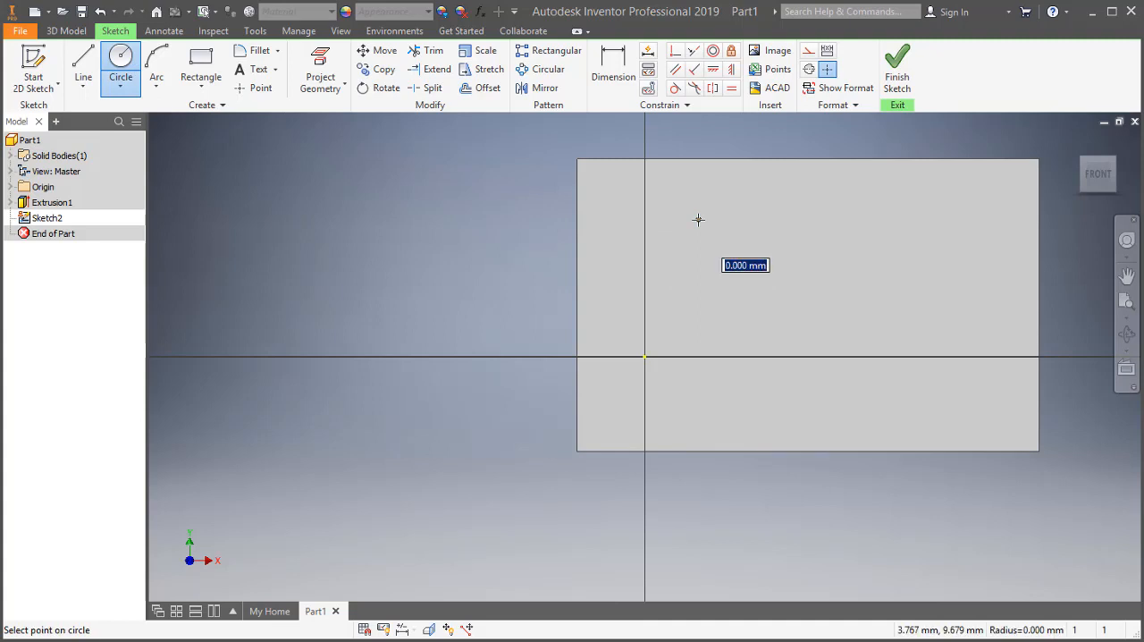
{"action": "type", "text": "2"}
{"action": "key", "text": "Return"}
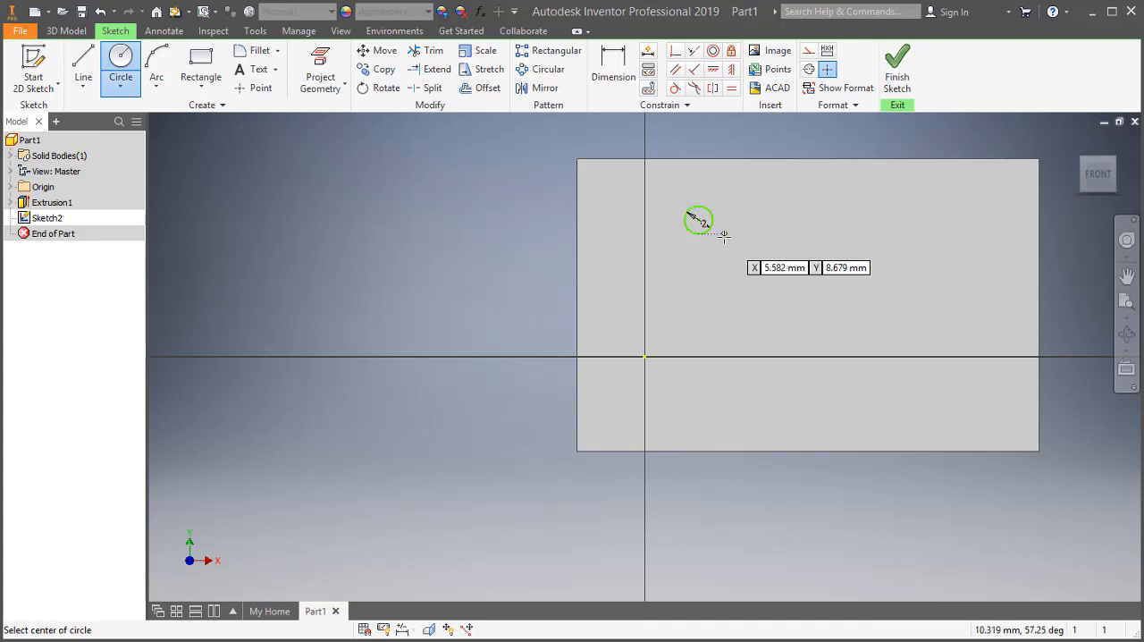
Add a 3 mm circle near the face's centre and a 2.5 mm circle toward its upper right, finishing the sketch.
{"action": "left_click", "coordinate": [793, 289]}
{"action": "type", "text": "3"}
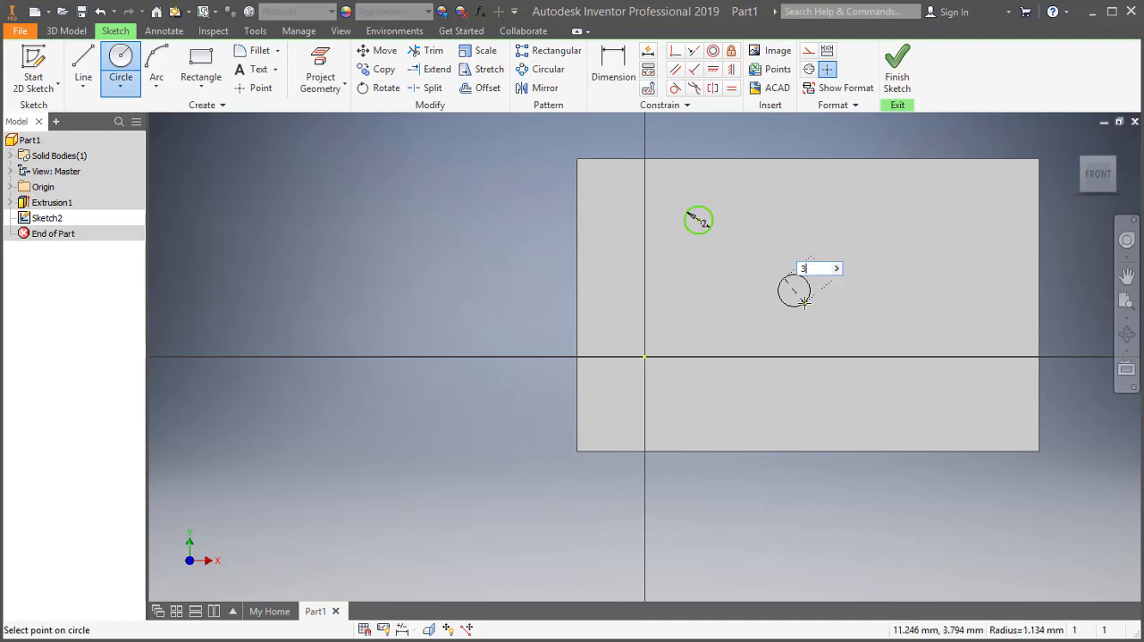
{"action": "key", "text": "Return"}
{"action": "left_click", "coordinate": [894, 233]}
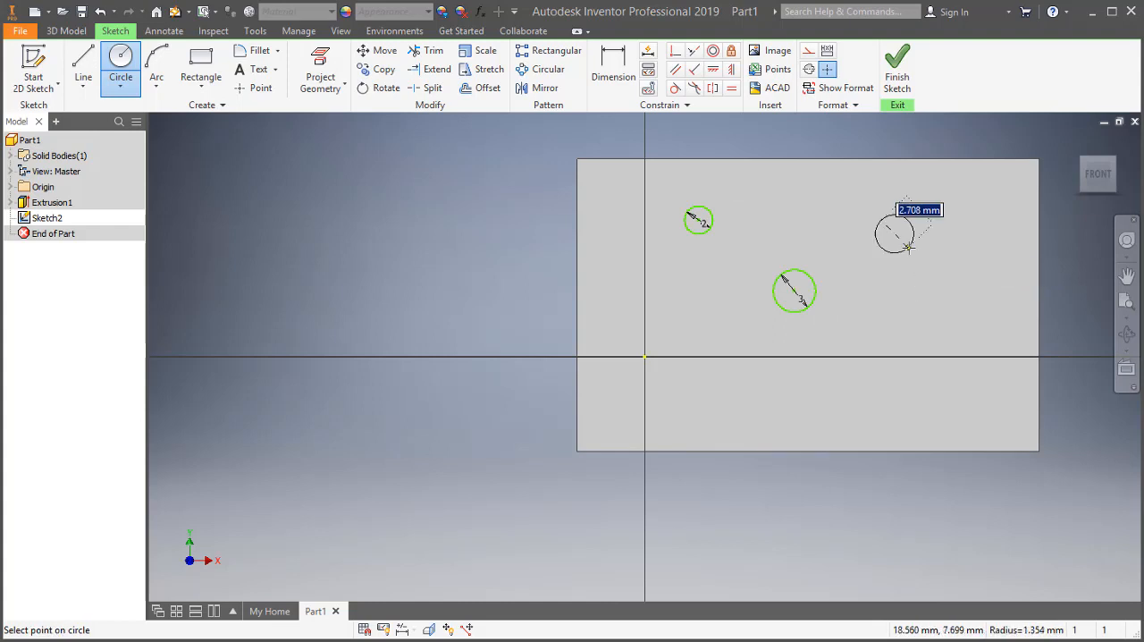
{"action": "type", "text": "2.5"}
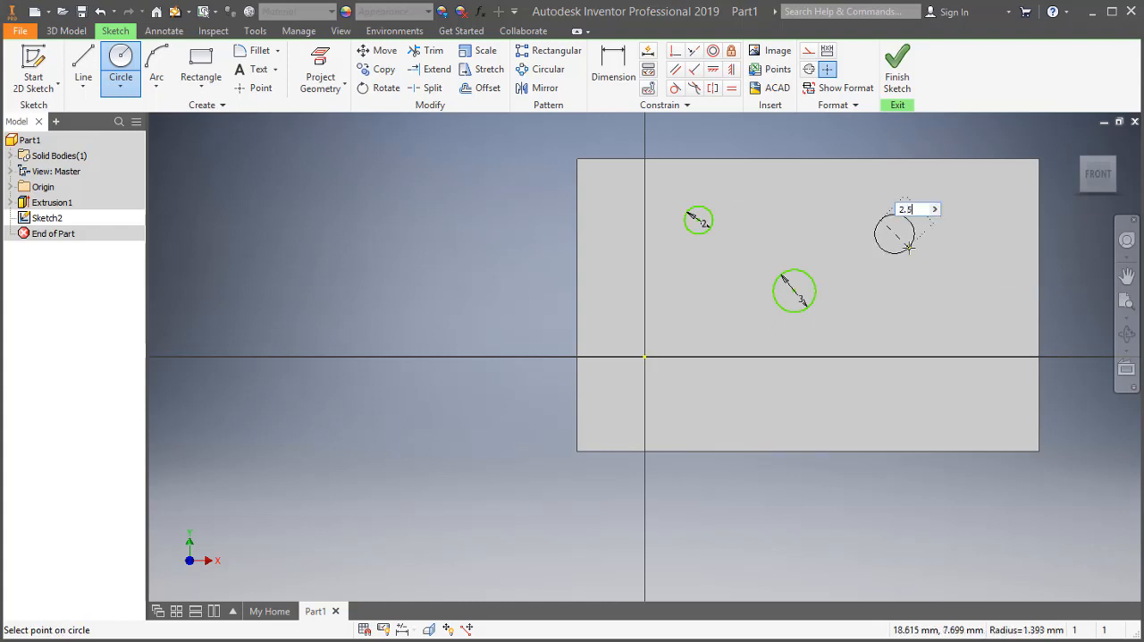
{"action": "key", "text": "Return"}
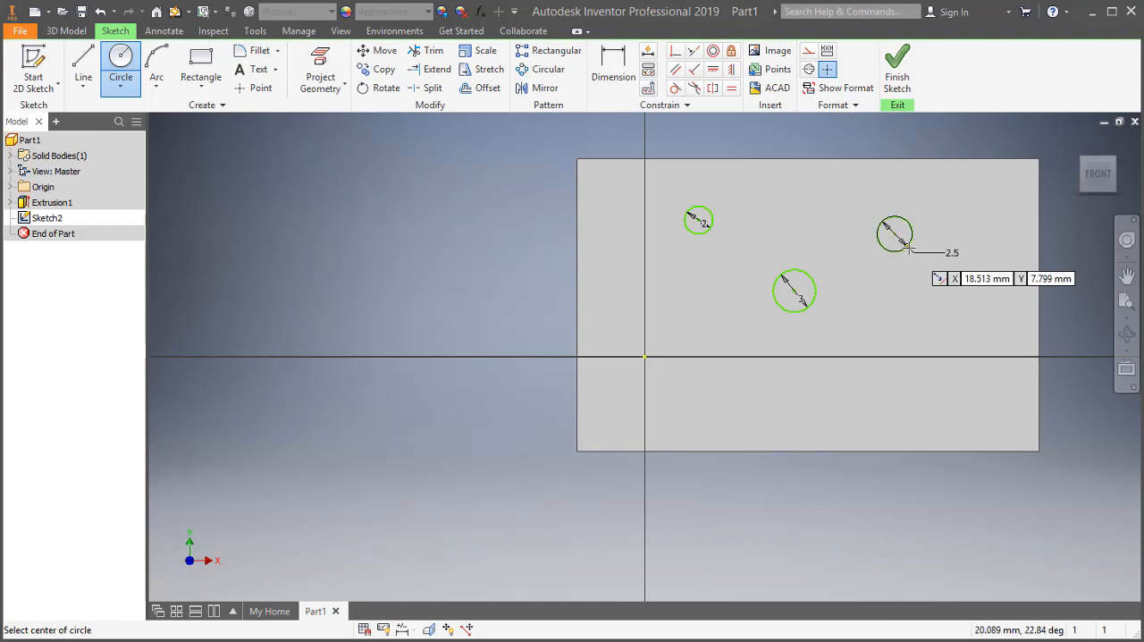
{"action": "left_click", "coordinate": [898, 79]}
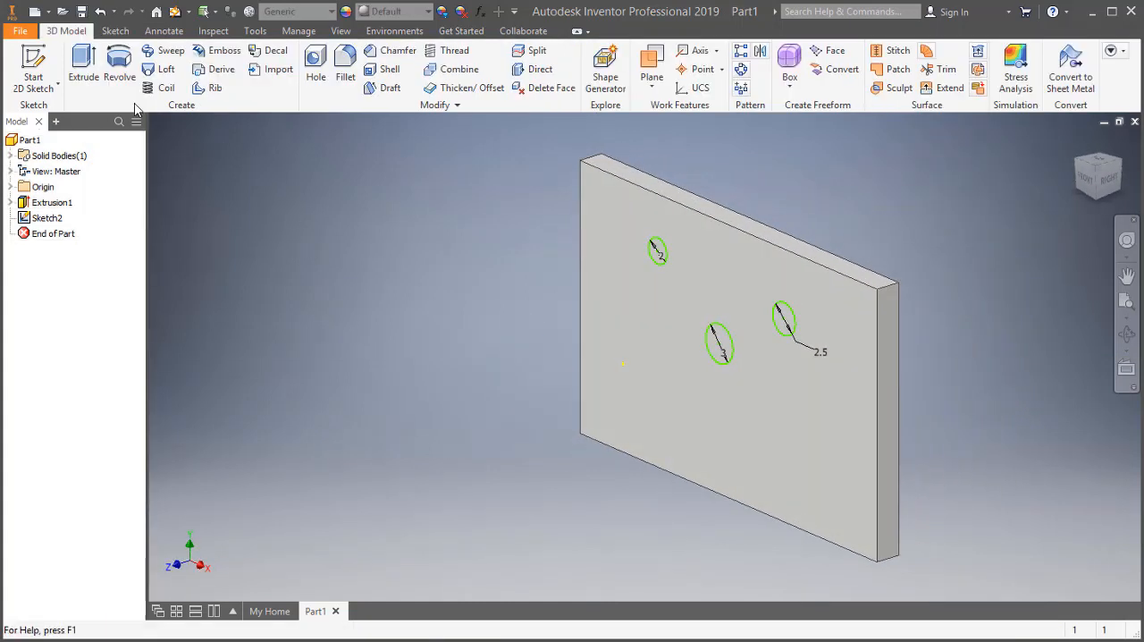
Extrude all three circles 1 mm outward from the plate, joined to the existing solid.
{"action": "left_click", "coordinate": [95, 78]}
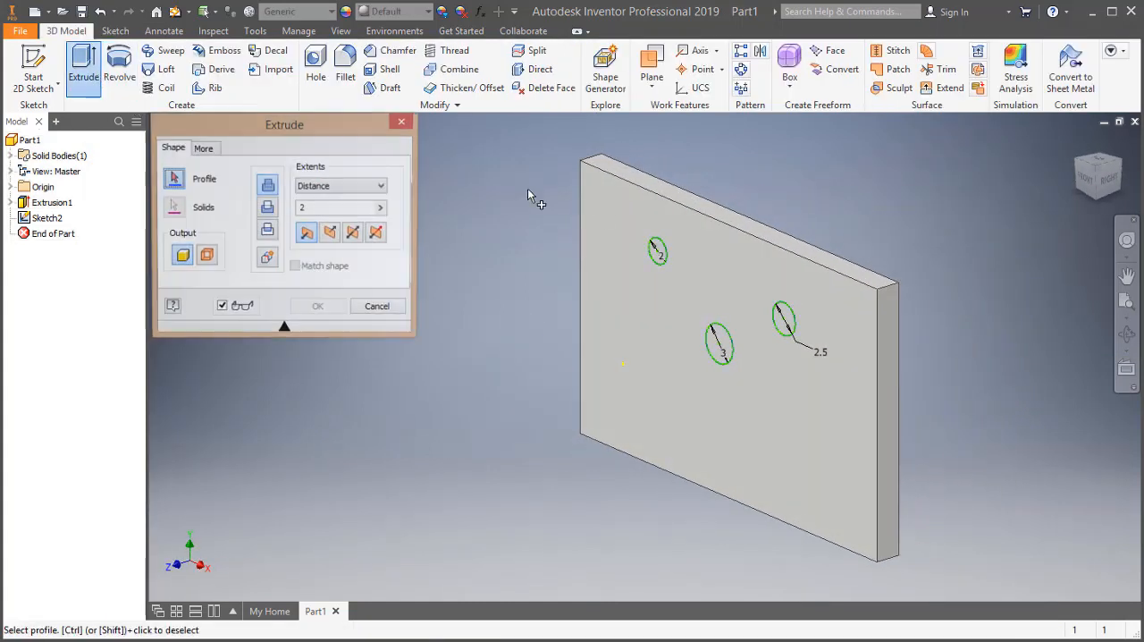
{"action": "left_click", "coordinate": [664, 260]}
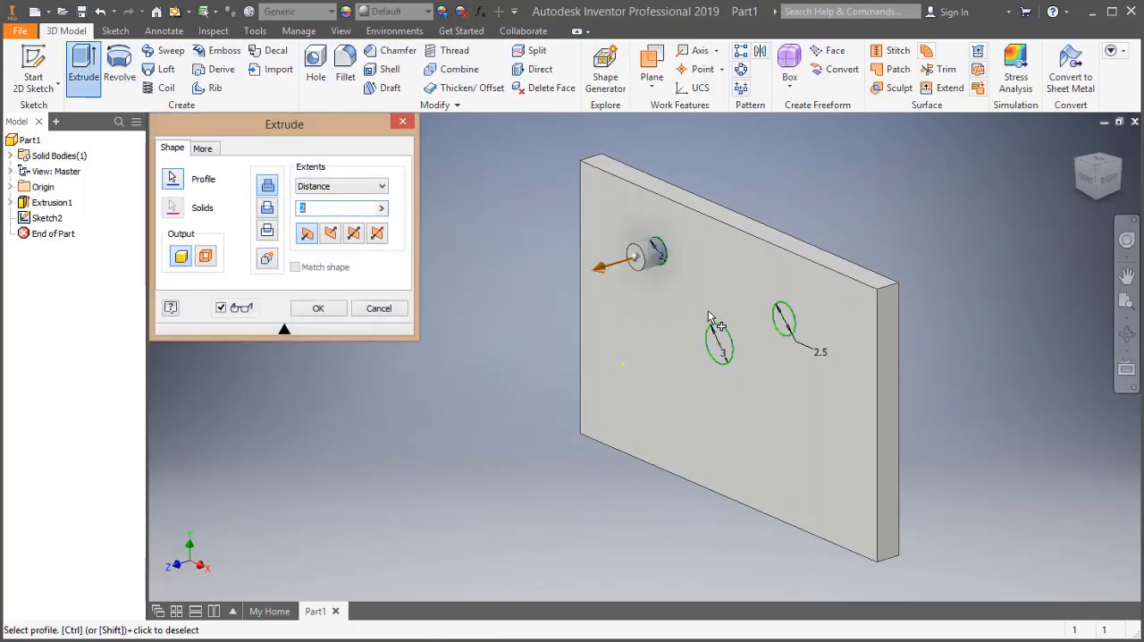
{"action": "left_click", "coordinate": [728, 361]}
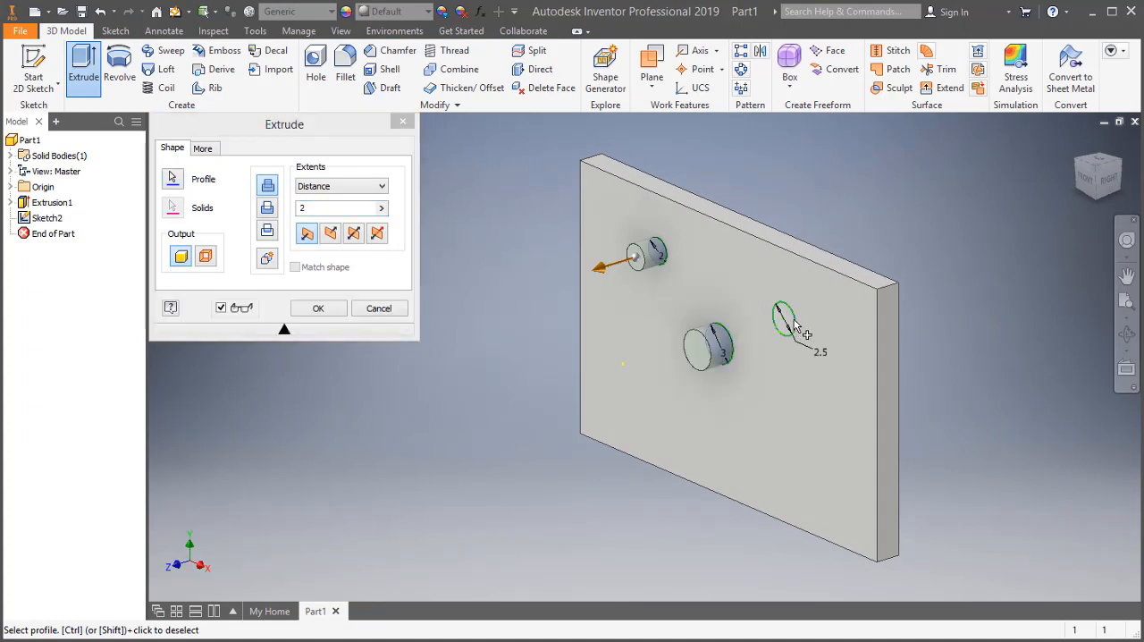
{"action": "left_click", "coordinate": [797, 328]}
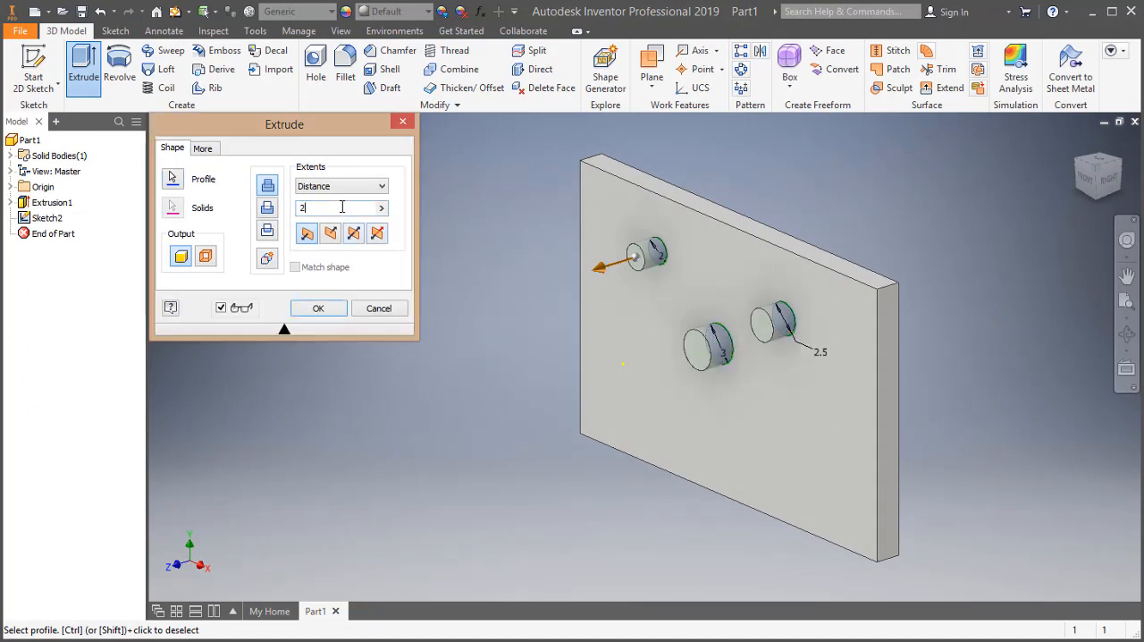
{"action": "type", "text": "1"}
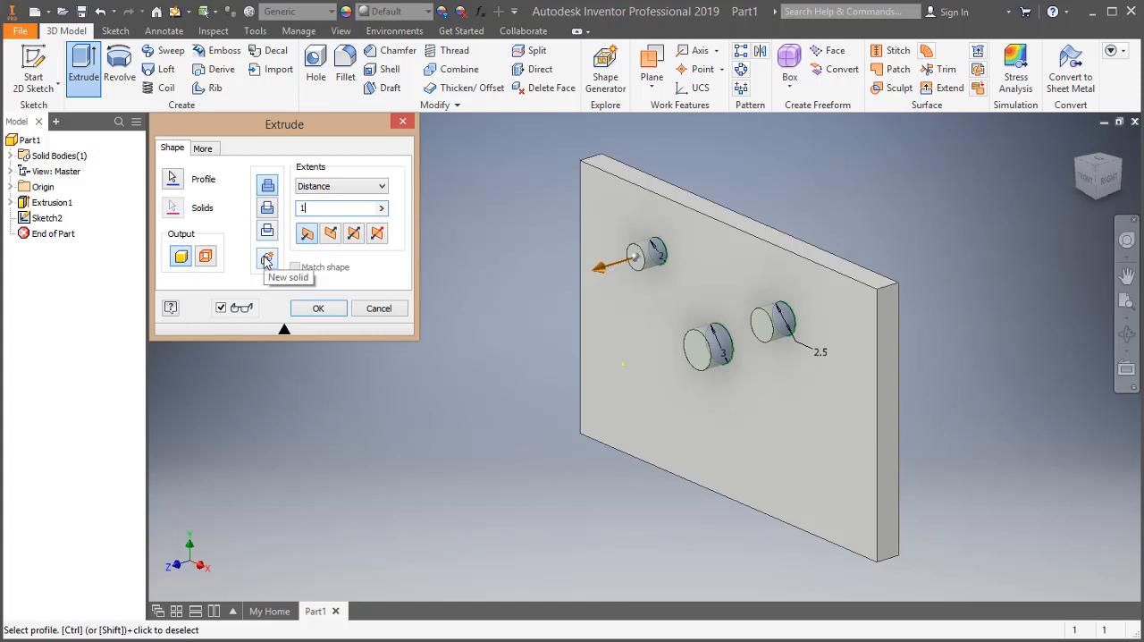
{"action": "key", "text": "Return"}
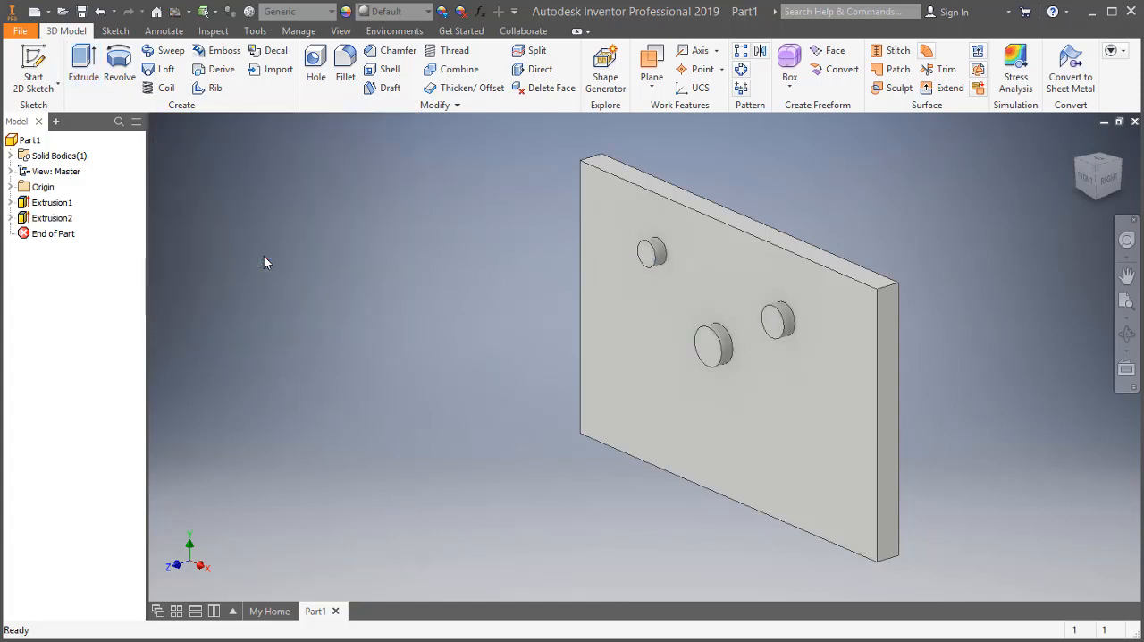
Rename the extrusion of the three circles to Relieve in its feature properties.
{"action": "right_click", "coordinate": [50, 225]}
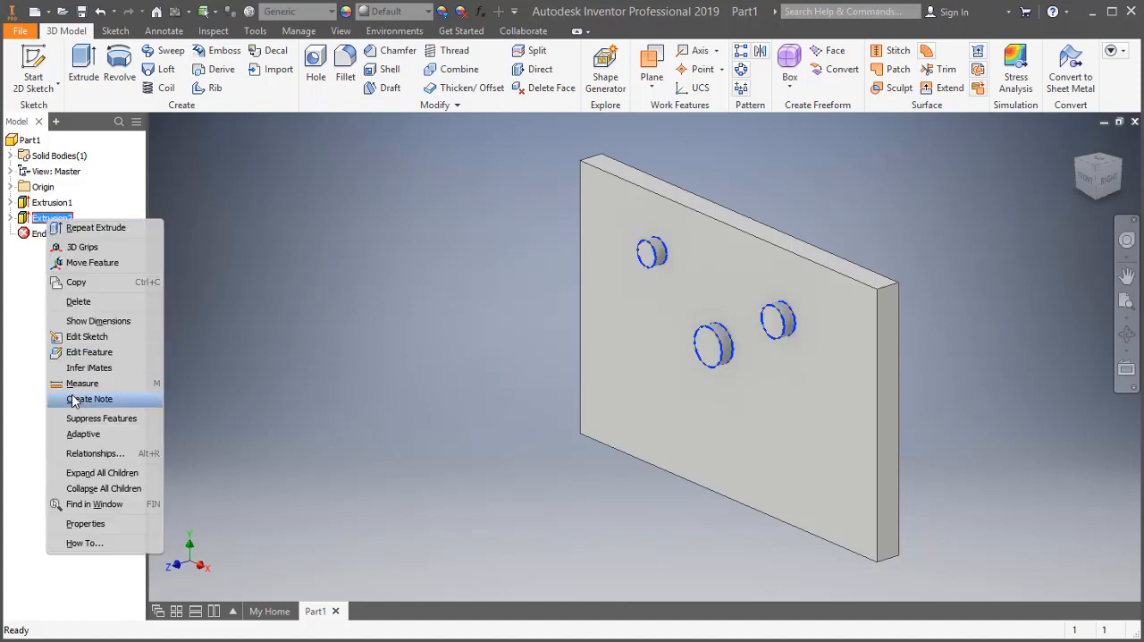
{"action": "left_click", "coordinate": [89, 523]}
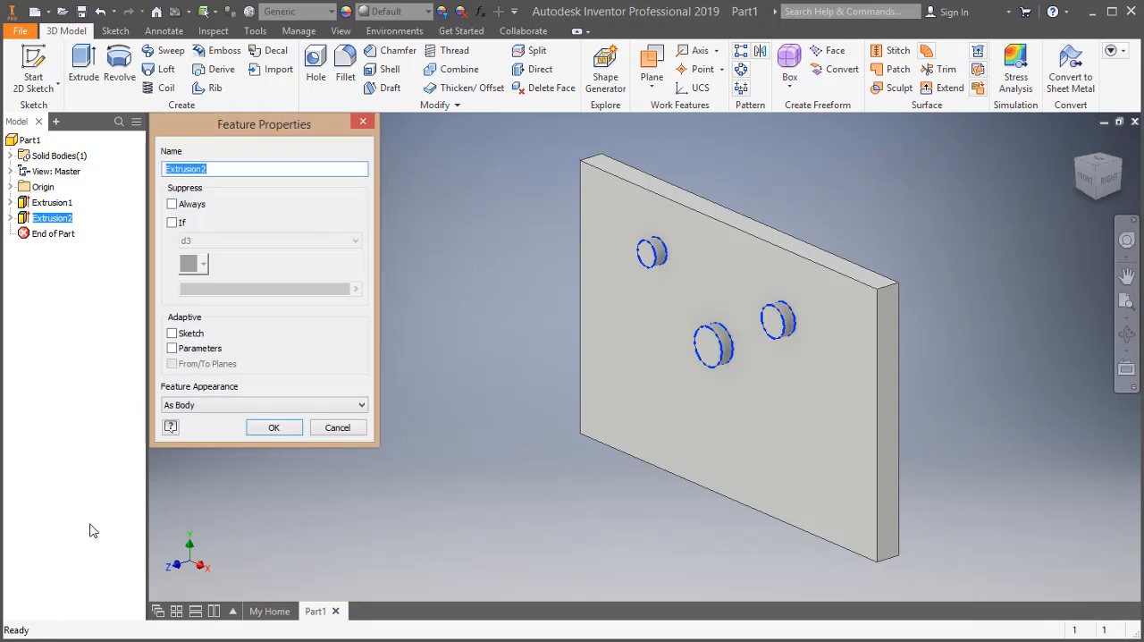
{"action": "type", "text": "Relieve"}
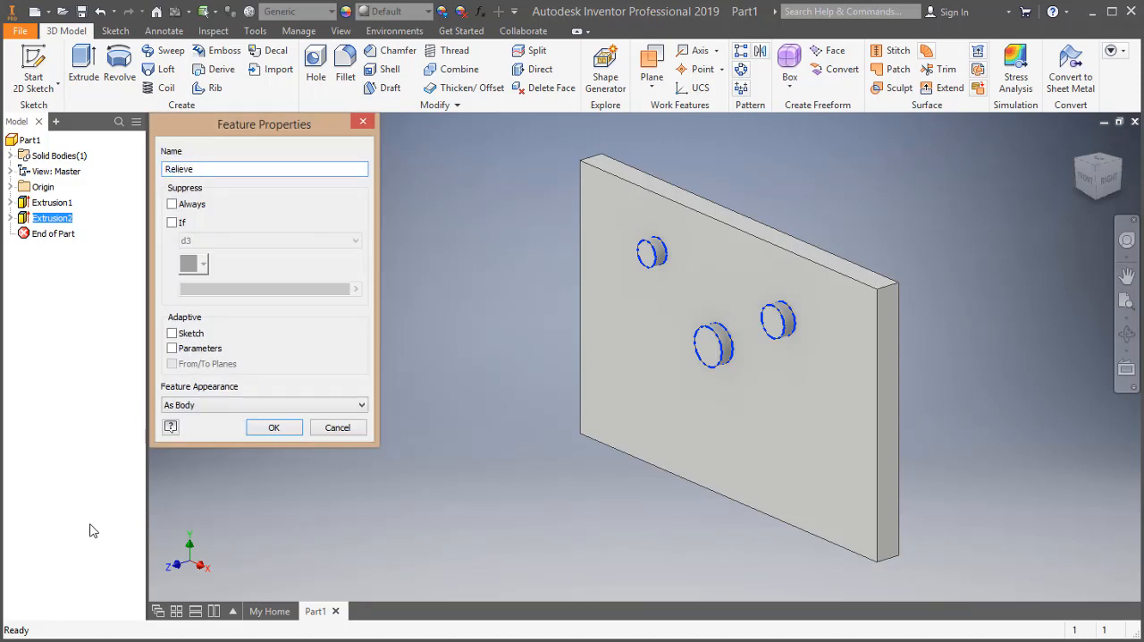
{"action": "key", "text": "Return"}
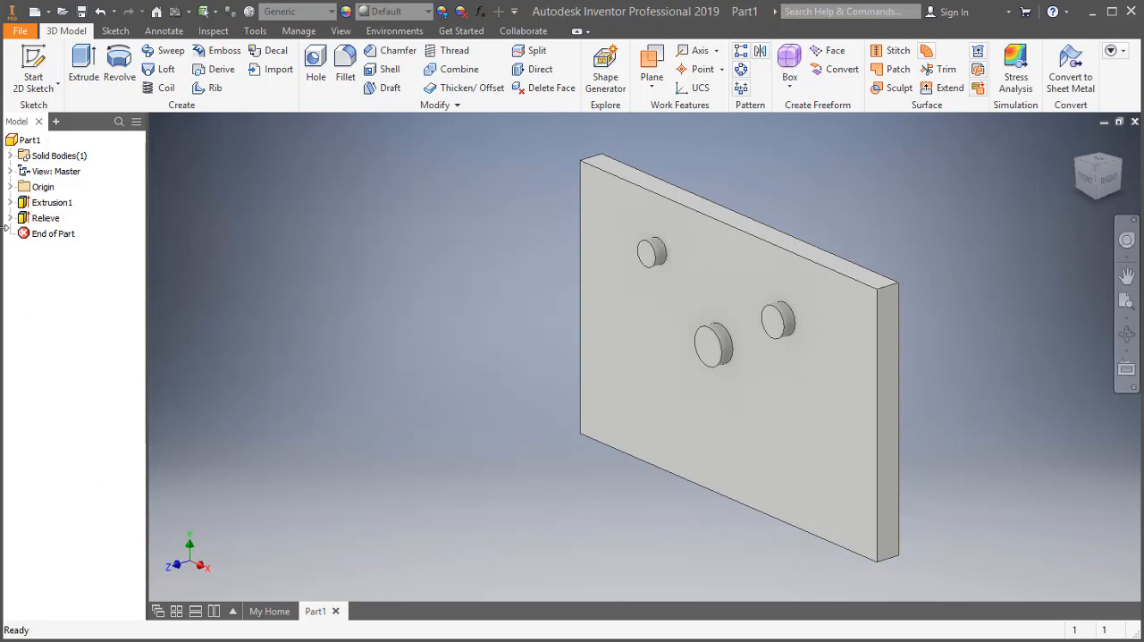
Start extracting a standard iFeature and select the Relieve feature as its source.
{"action": "left_click", "coordinate": [10, 202]}
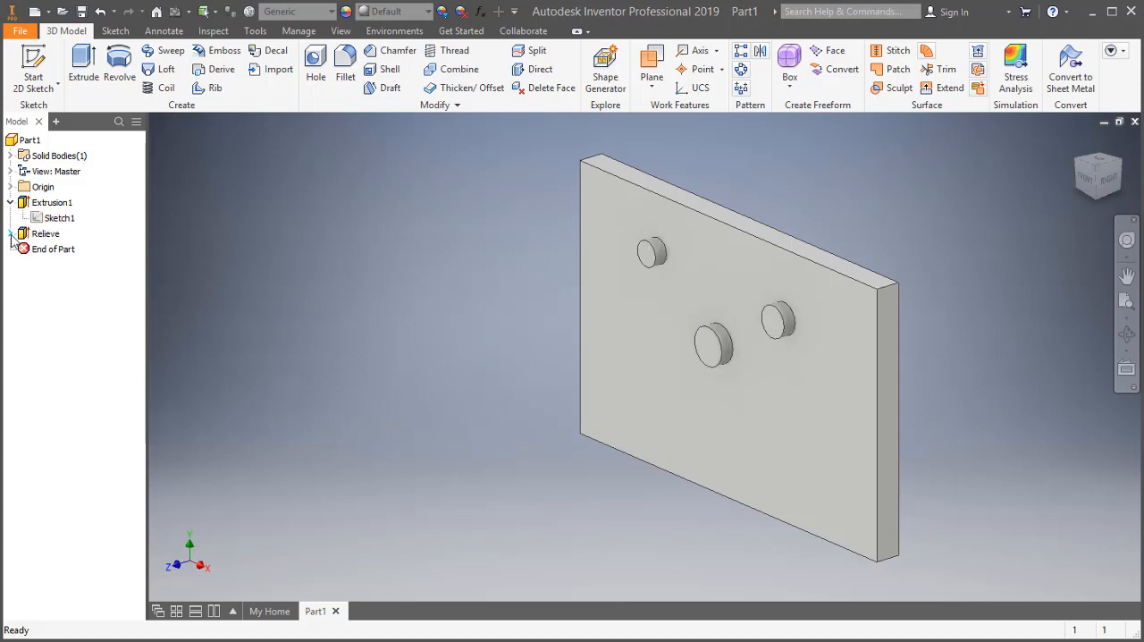
{"action": "left_click", "coordinate": [9, 233]}
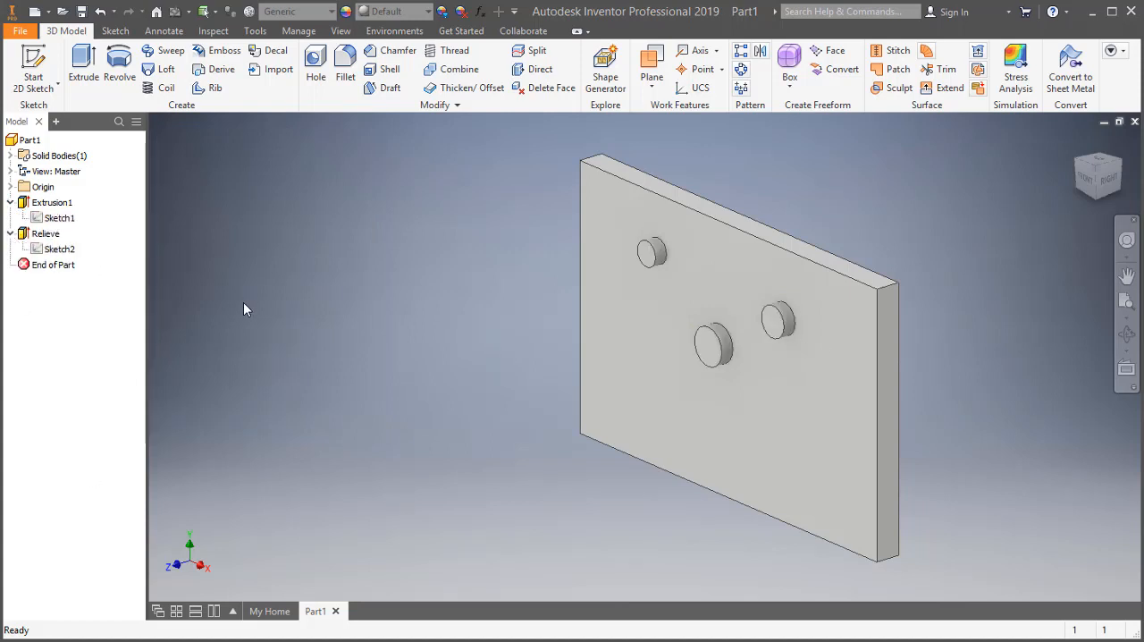
{"action": "left_click", "coordinate": [1126, 277]}
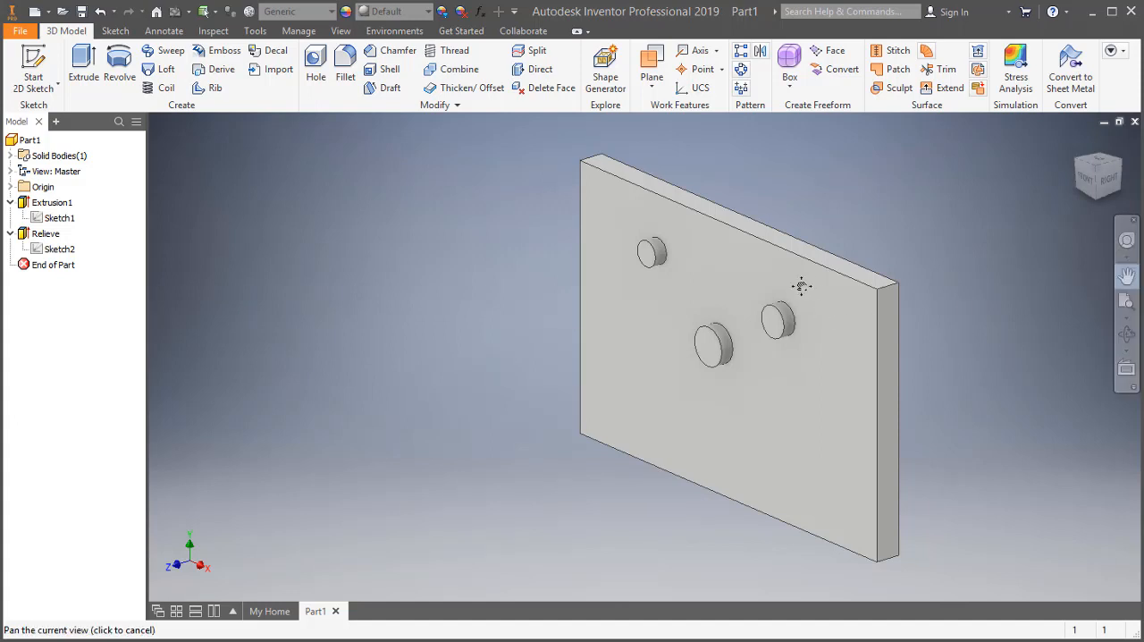
{"action": "left_click_drag", "start_coordinate": [797, 283], "coordinate": [376, 247]}
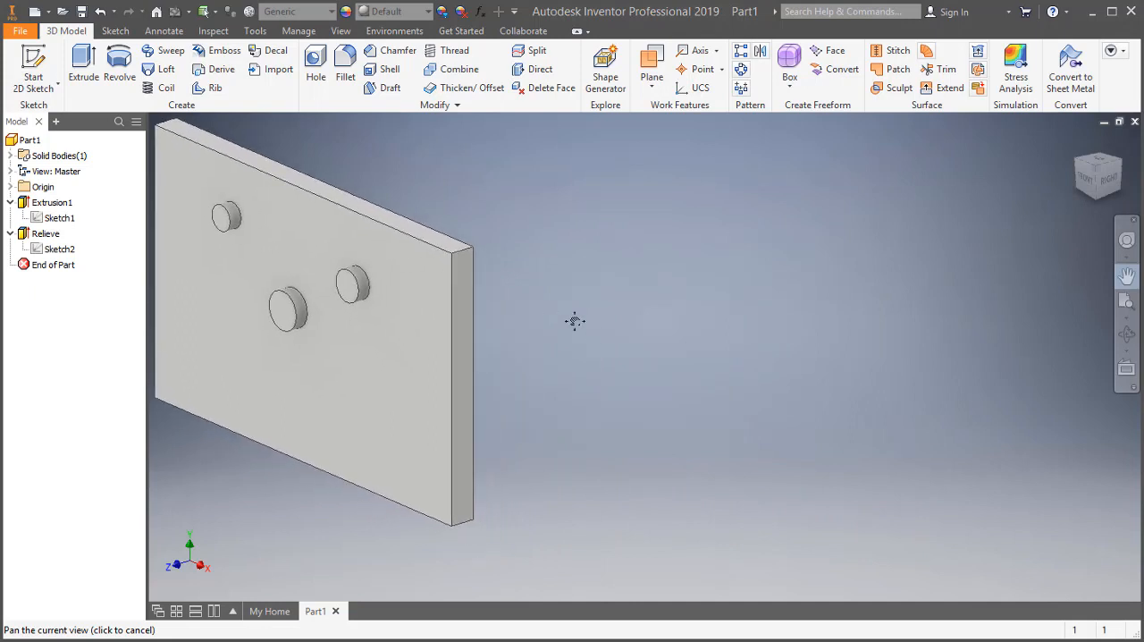
{"action": "key", "text": "Escape"}
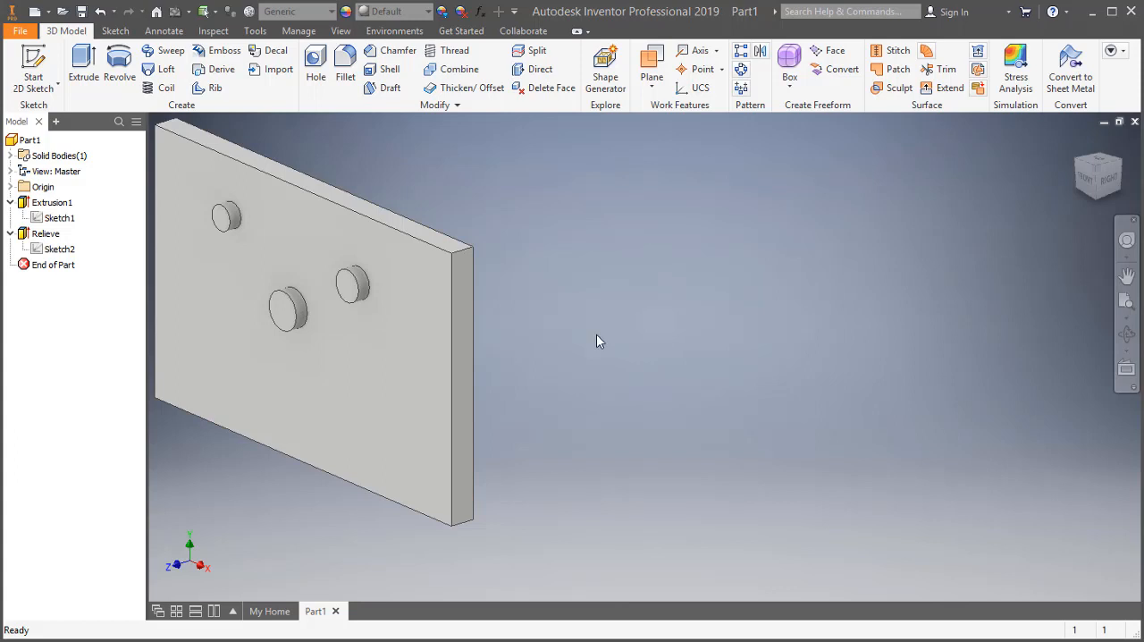
{"action": "left_click", "coordinate": [298, 31]}
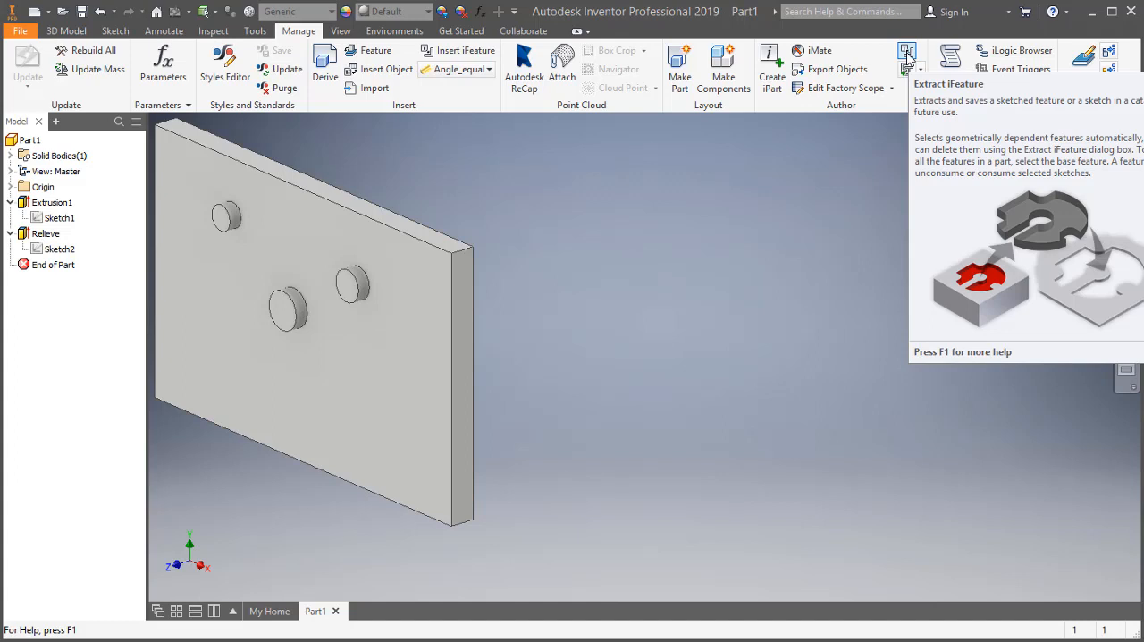
{"action": "left_click", "coordinate": [907, 53]}
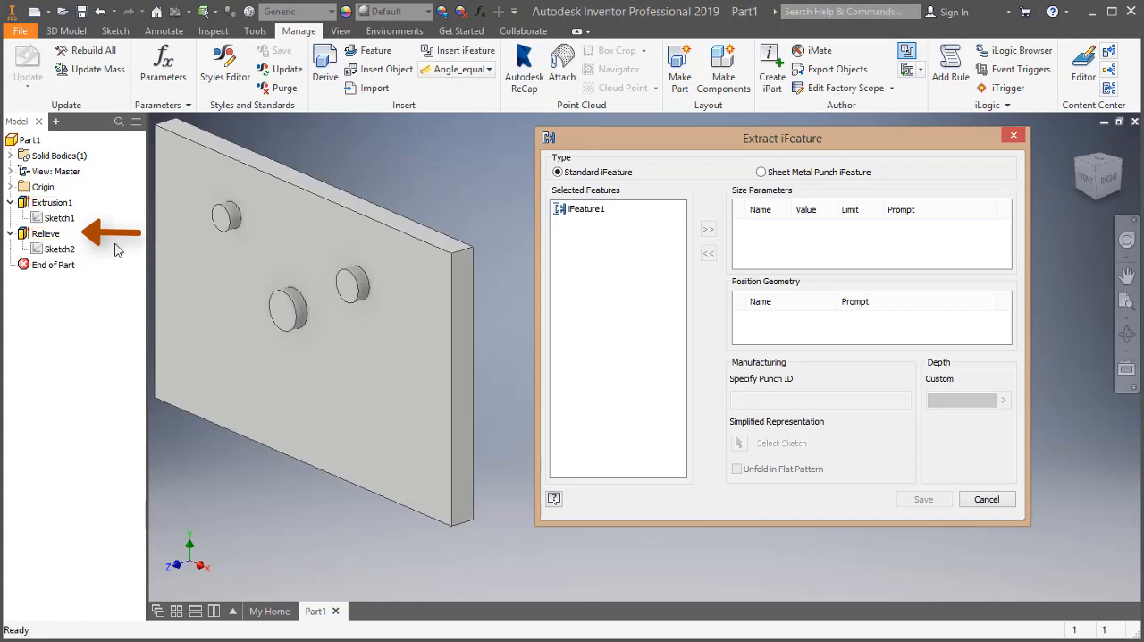
{"action": "left_click", "coordinate": [45, 234]}
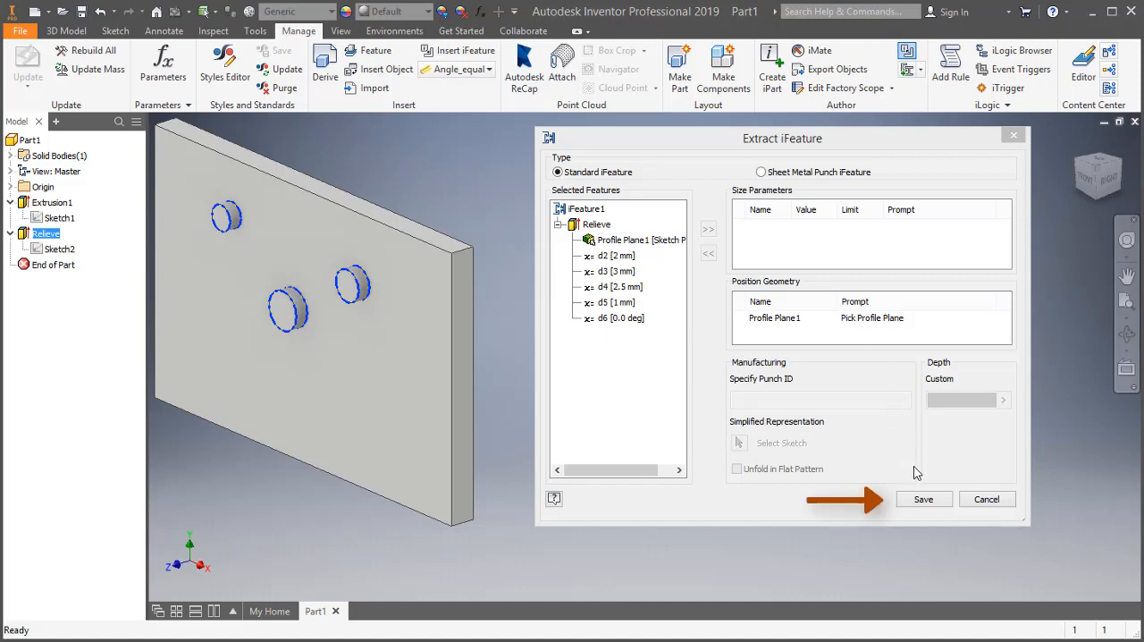
Save the extracted iFeature as iFeature1 in the Catalog folder, accepting the location outside the active project.
{"action": "left_click", "coordinate": [925, 504]}
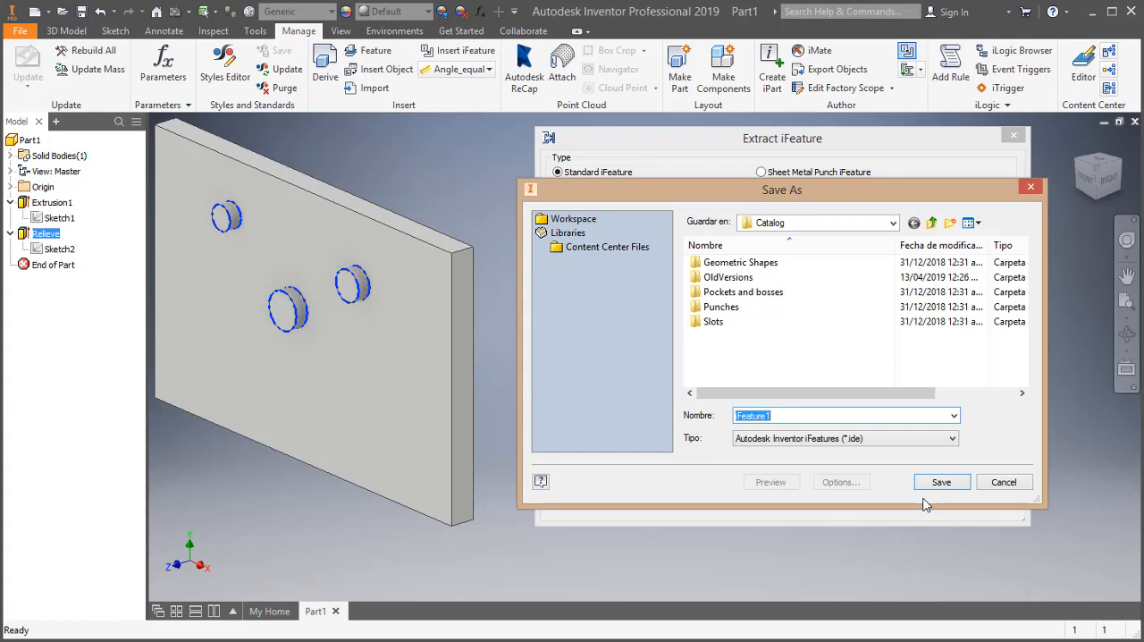
{"action": "left_click", "coordinate": [918, 416]}
{"action": "left_click", "coordinate": [940, 482]}
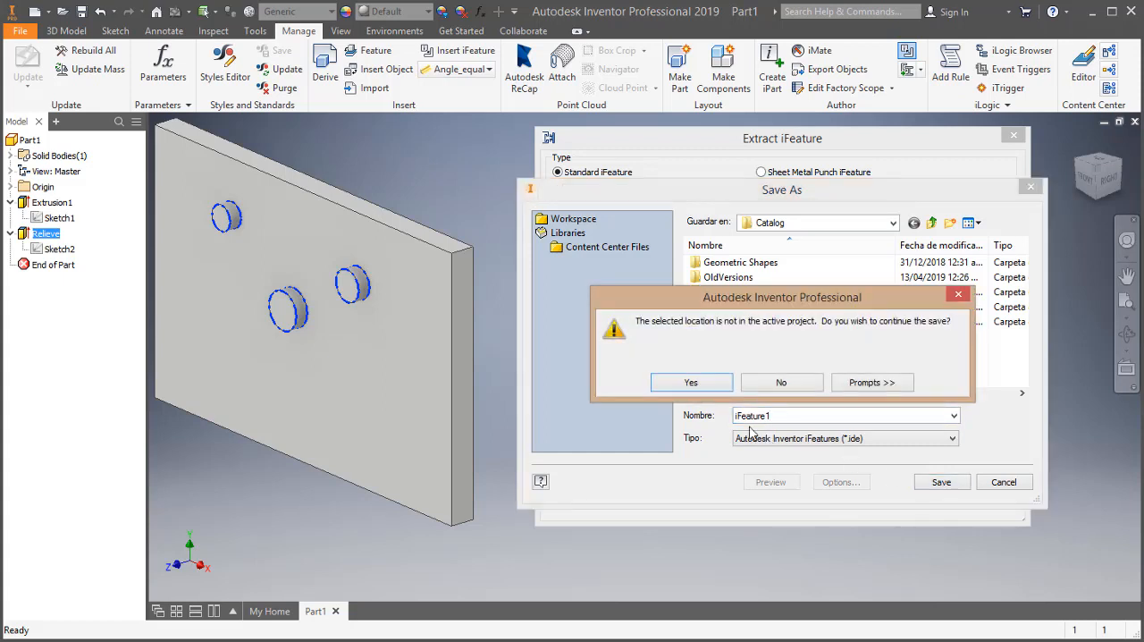
{"action": "left_click", "coordinate": [693, 382]}
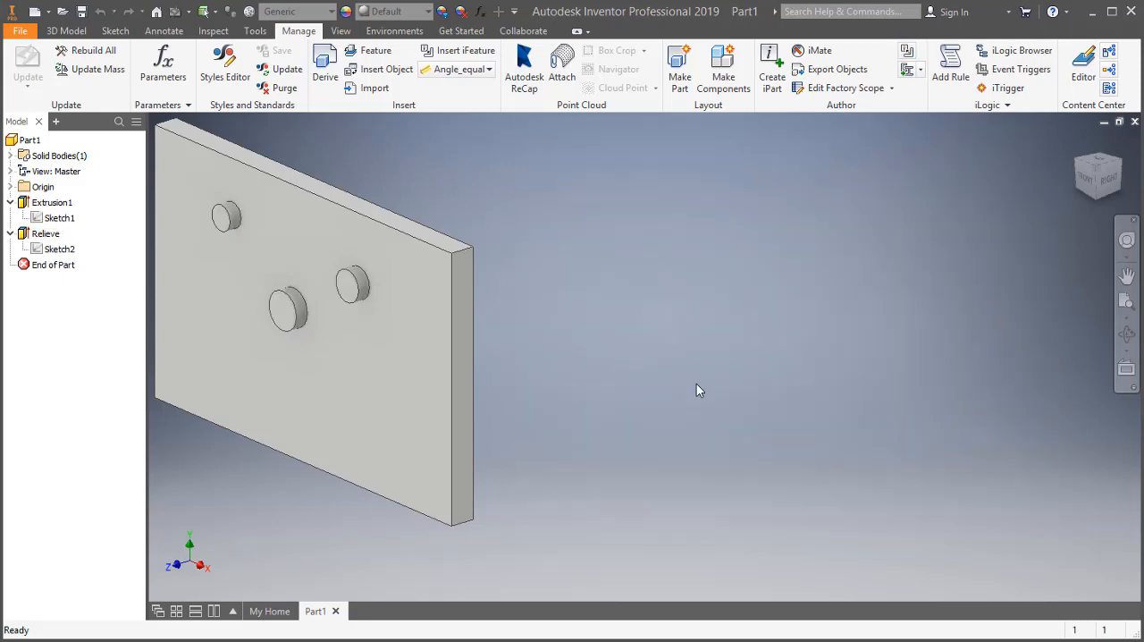